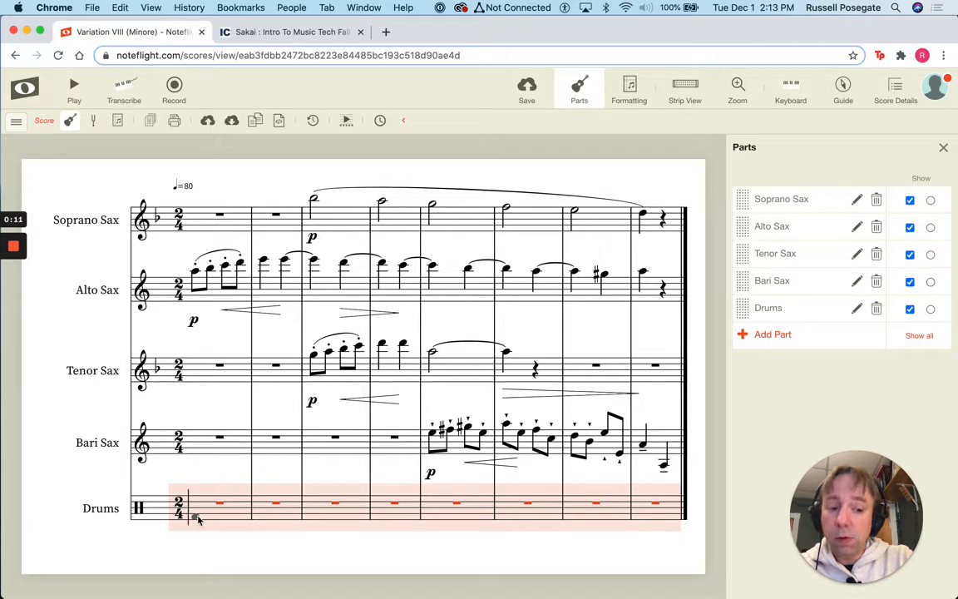
# Step: Enter a dotted-eighth and sixteenth bass drum figure followed by a quarter-note snare in measure 1 of the Drums staff
pyautogui.click(197, 519)
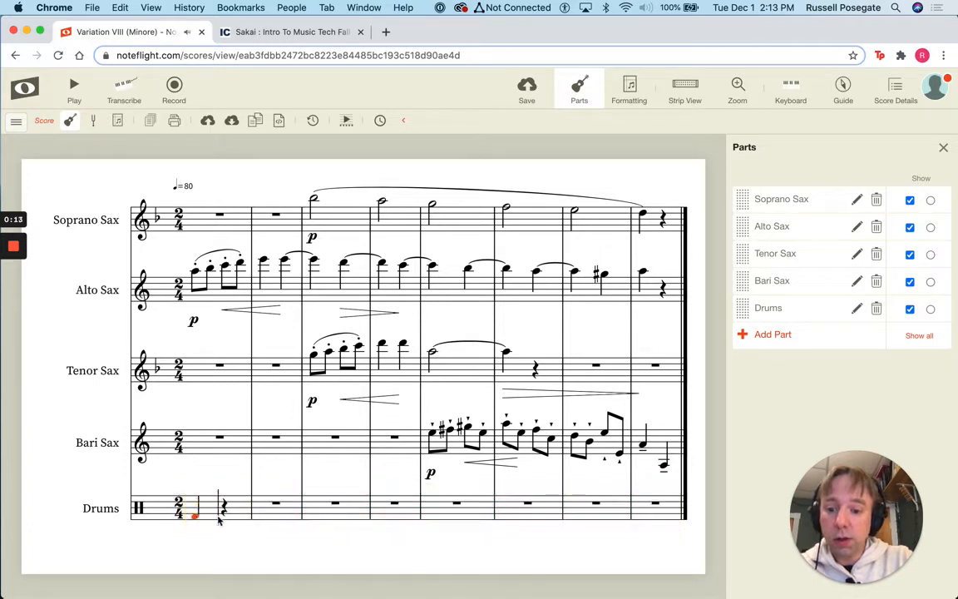
pyautogui.moveTo(195, 518)
pyautogui.mouseDown()
pyautogui.moveTo(195, 483)
pyautogui.moveTo(202, 519)
pyautogui.mouseUp()
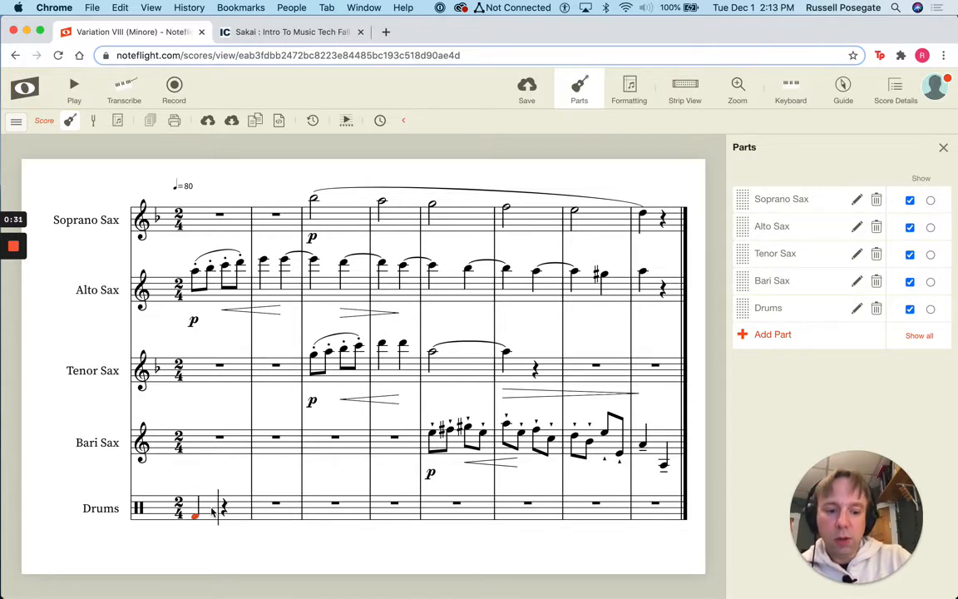
pyautogui.press('4')
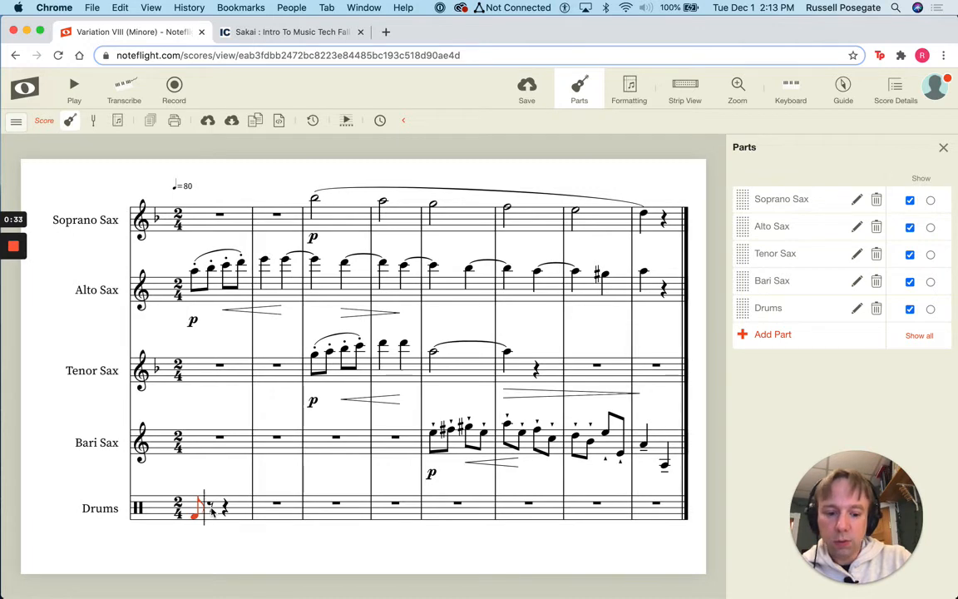
pyautogui.press('.')
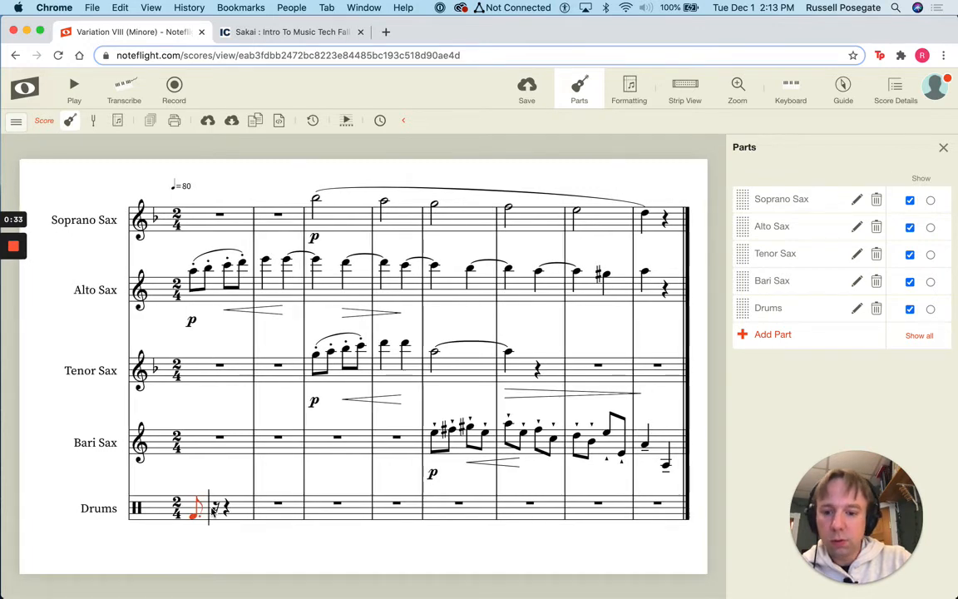
pyautogui.click(215, 516)
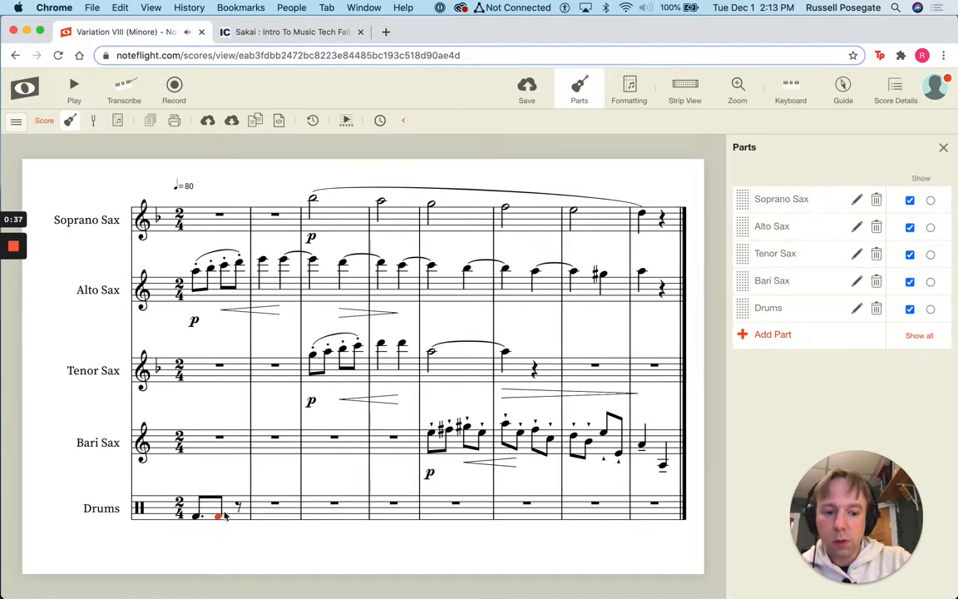
pyautogui.press('6')
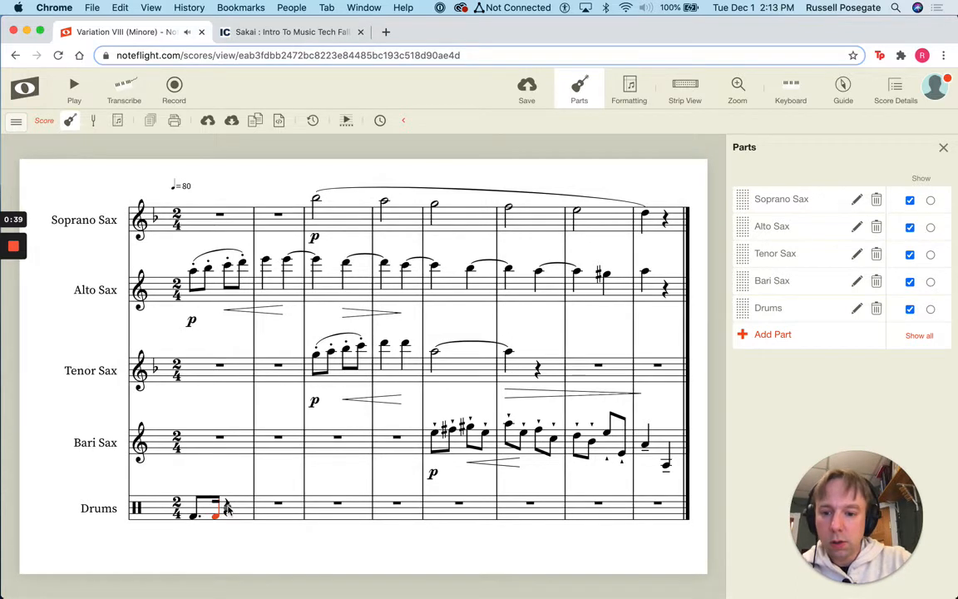
pyautogui.click(224, 506)
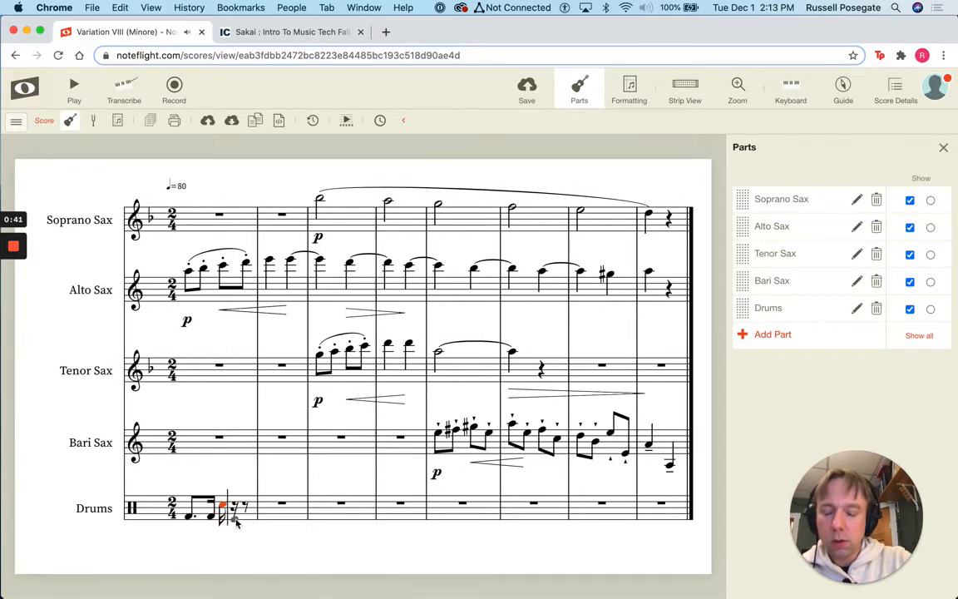
pyautogui.press('8')
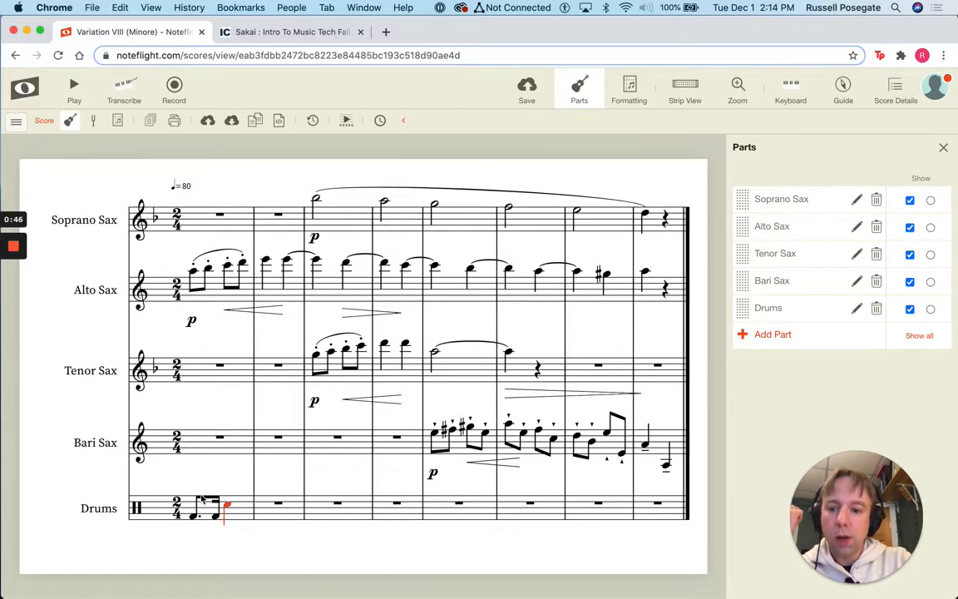
# Step: Add eight sixteenth-note hi-hat hits in a second voice above the bass and snare pattern in Drums measure 1
pyautogui.press('v')
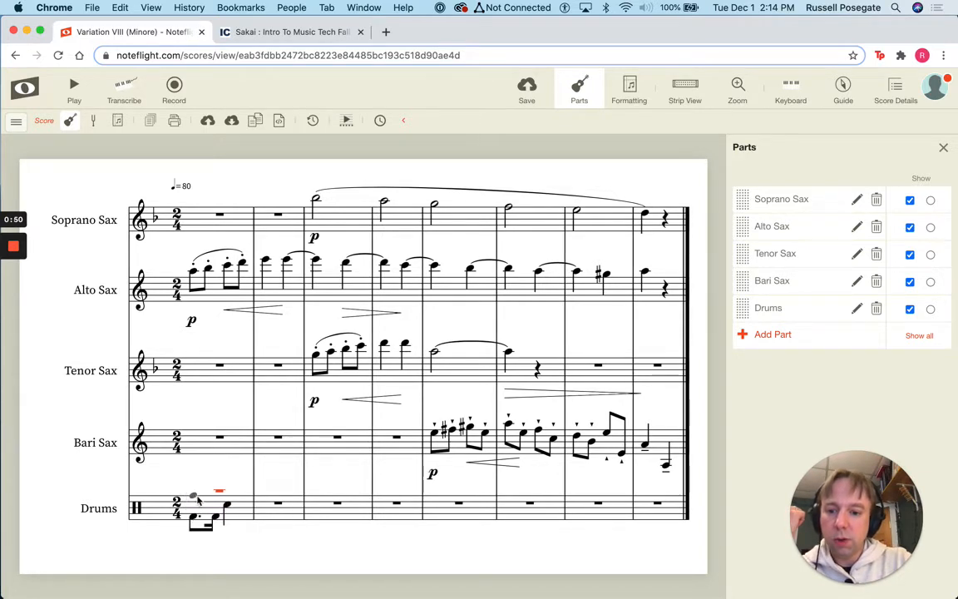
pyautogui.click(195, 497)
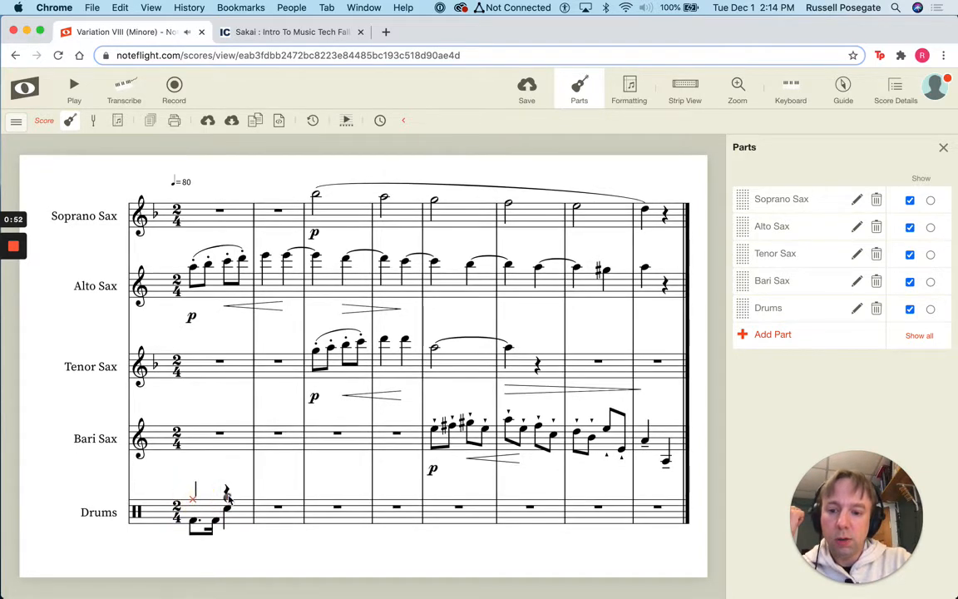
pyautogui.click(193, 500)
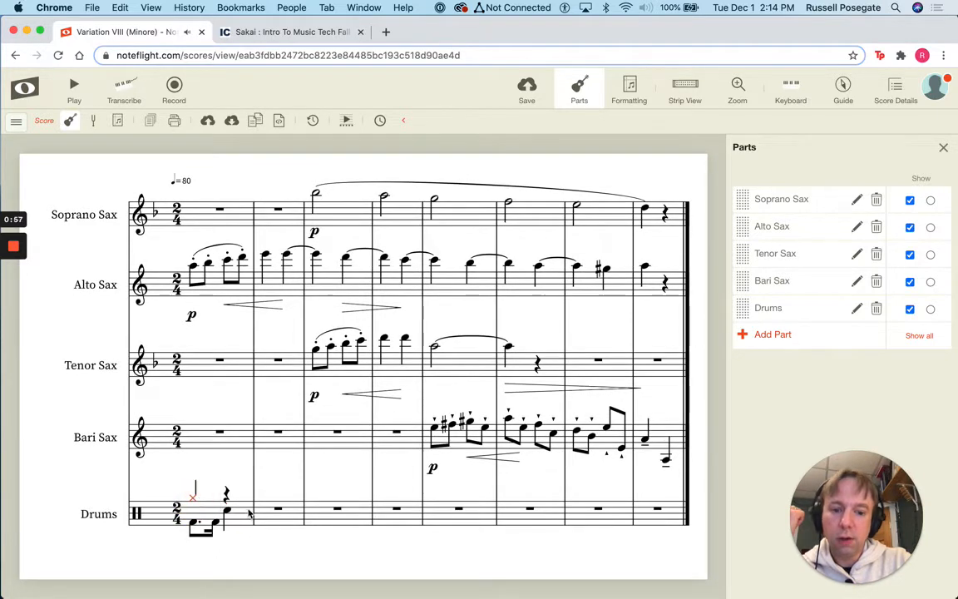
pyautogui.click(197, 500)
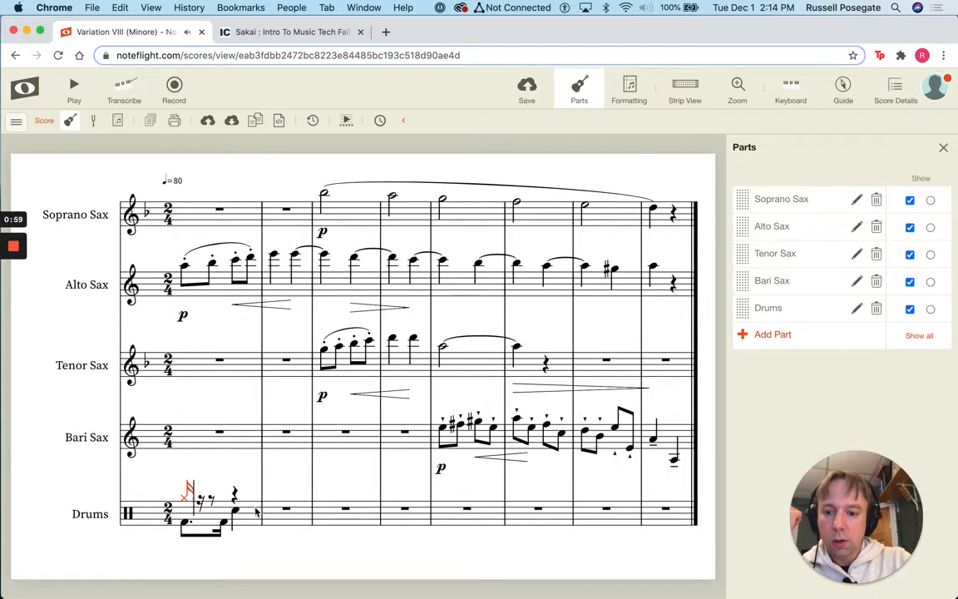
pyautogui.click(199, 501)
pyautogui.click(200, 499)
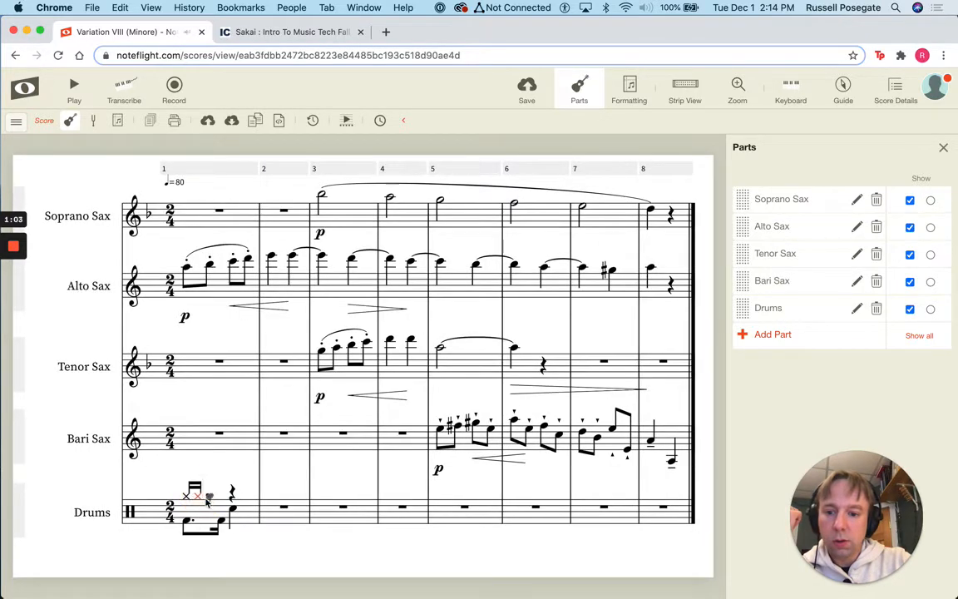
pyautogui.click(207, 501)
pyautogui.click(214, 499)
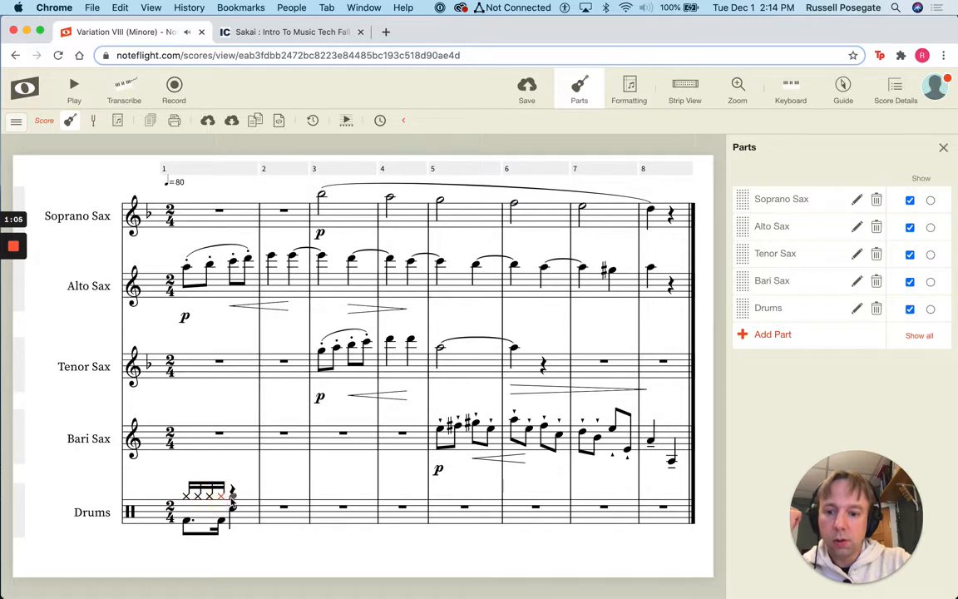
pyautogui.click(235, 502)
pyautogui.click(246, 500)
pyautogui.click(254, 500)
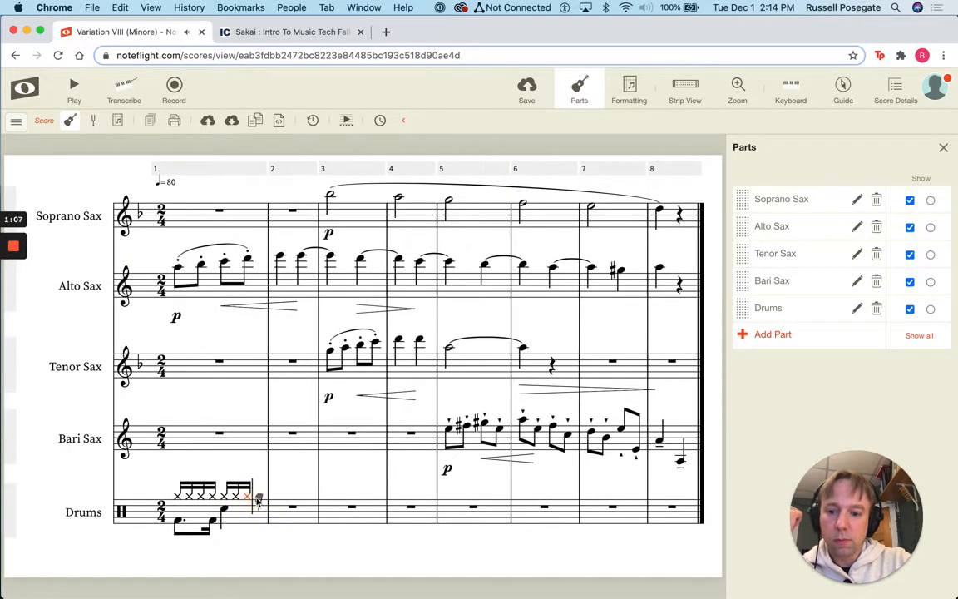
pyautogui.click(258, 554)
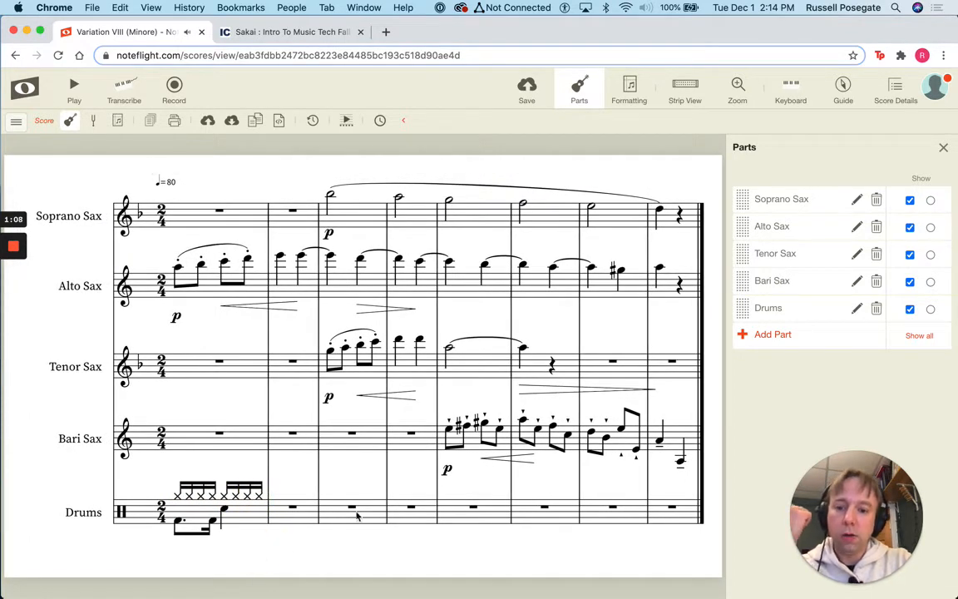
# Step: Play back the opening of the score to hear the drum groove, and return to editing
pyautogui.click(74, 87)
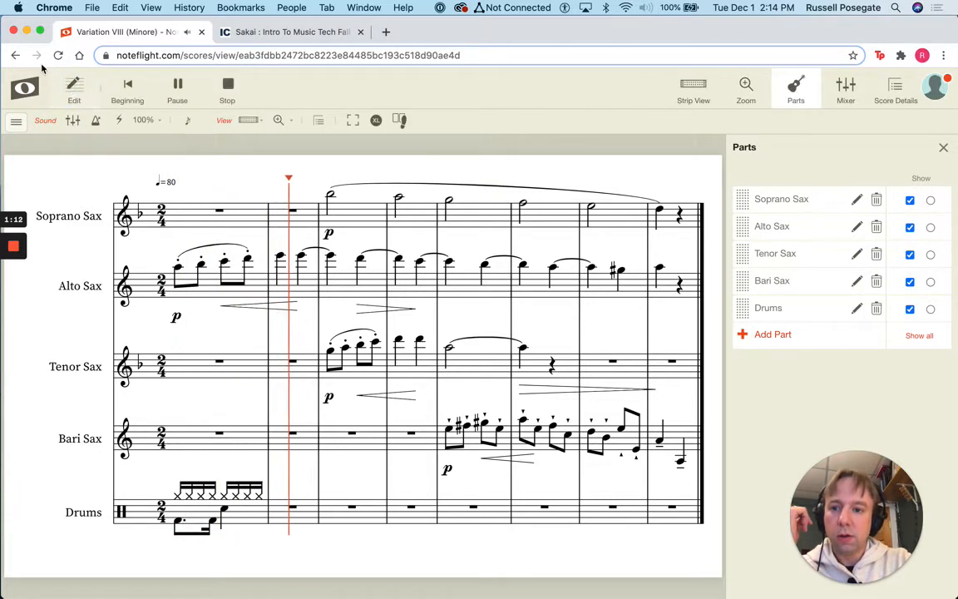
pyautogui.click(177, 86)
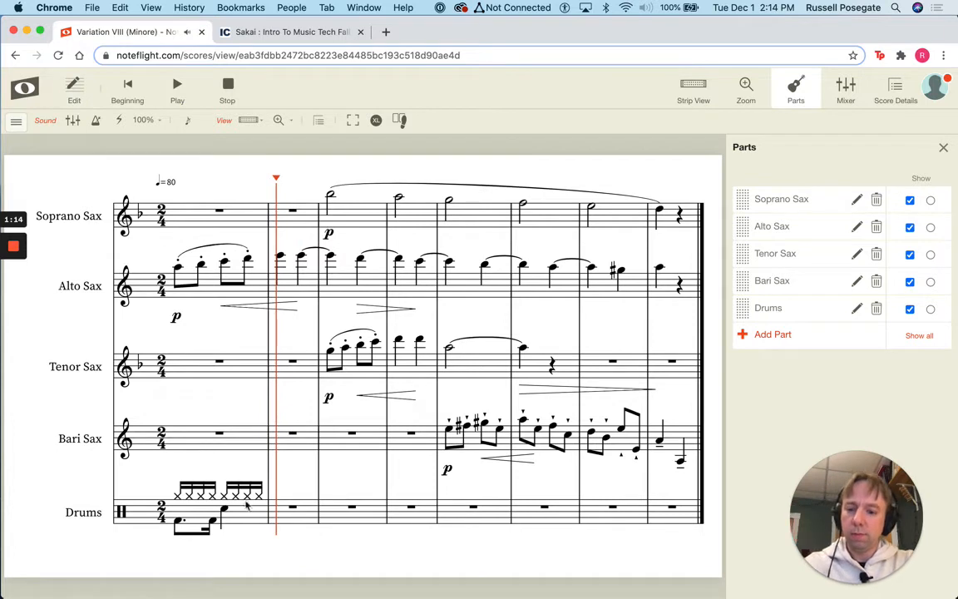
pyautogui.click(248, 515)
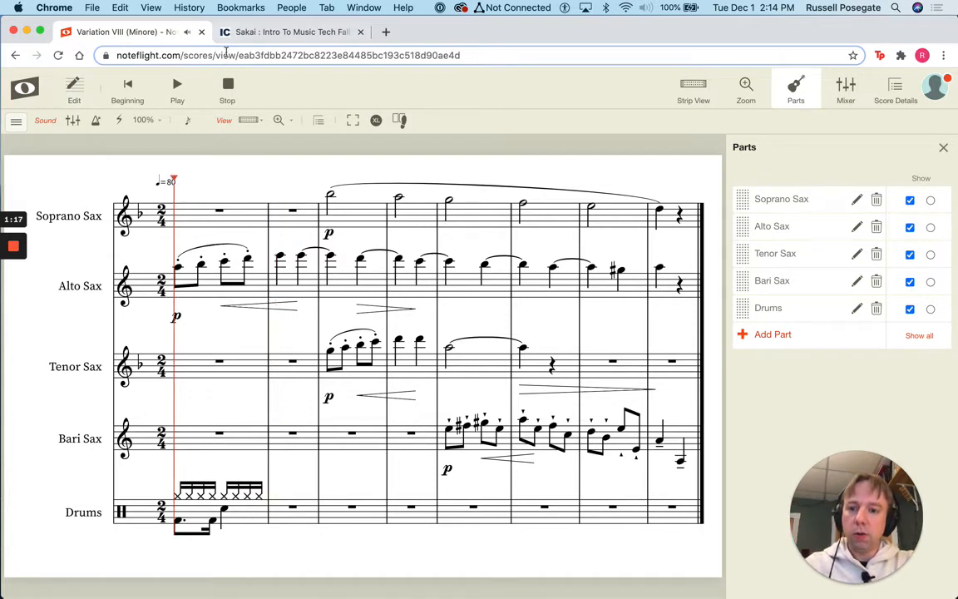
pyautogui.click(227, 86)
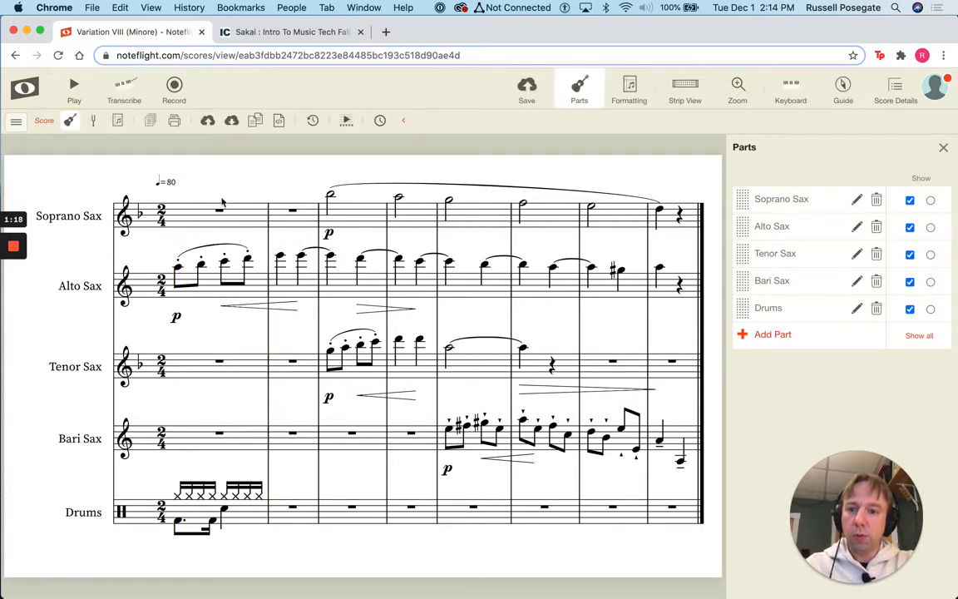
# Step: Copy the measure 1 drum pattern and paste it into measures 2, 3 and 4 of the Drums staff
pyautogui.click(234, 522)
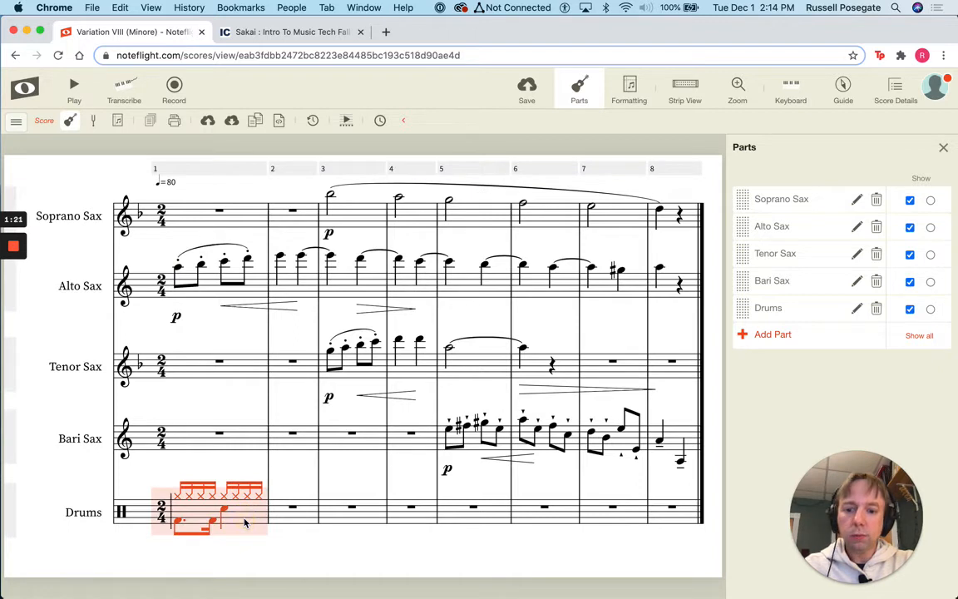
pyautogui.click(296, 518)
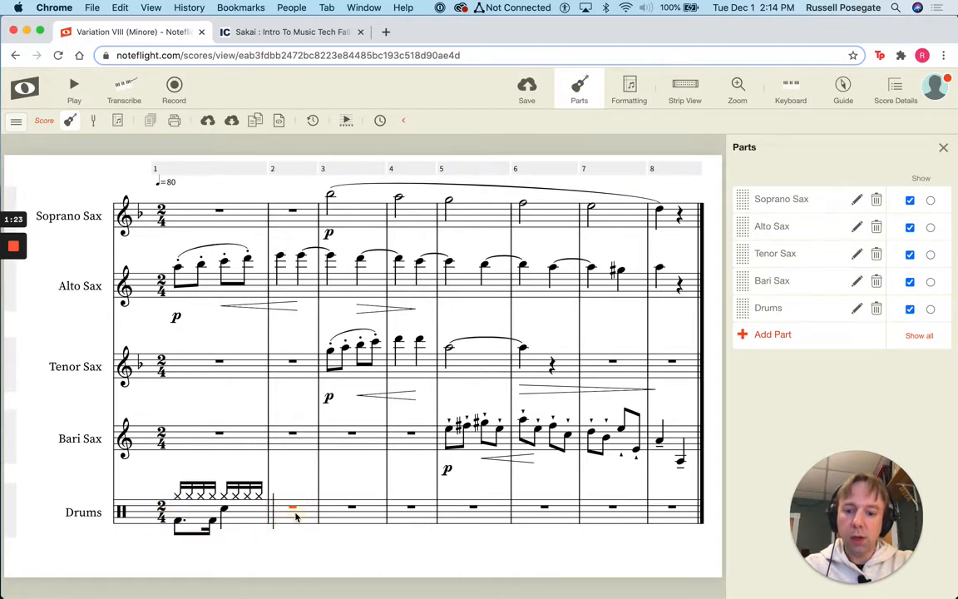
pyautogui.press('cmd+v')
pyautogui.click(376, 518)
pyautogui.press('super+v')
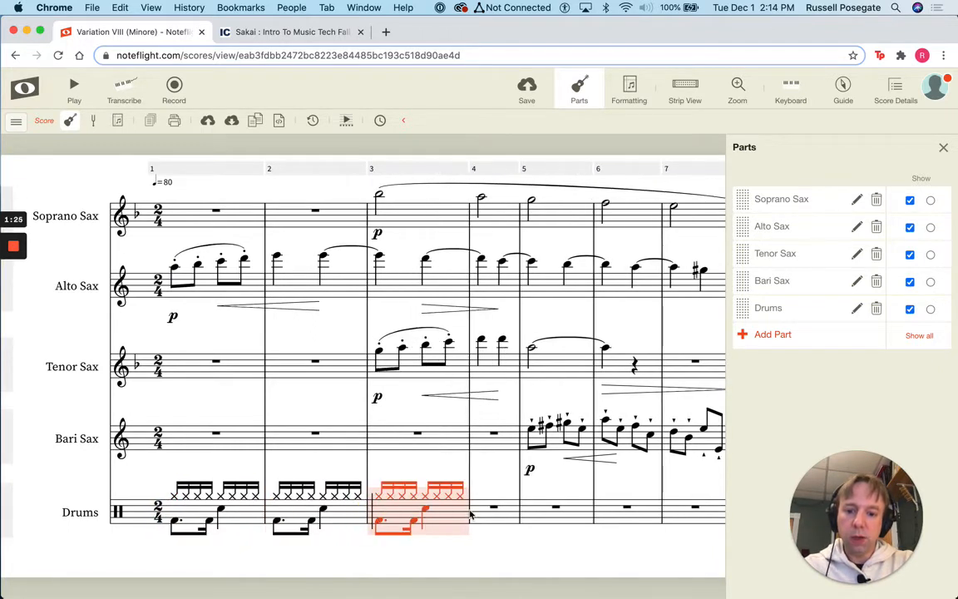
pyautogui.click(487, 516)
pyautogui.press('super+v')
# Step: Undo the pasted drum patterns after measure 1
pyautogui.press('super+z')
pyautogui.press('super+z')
pyautogui.press('super+z')
pyautogui.press('super+z')
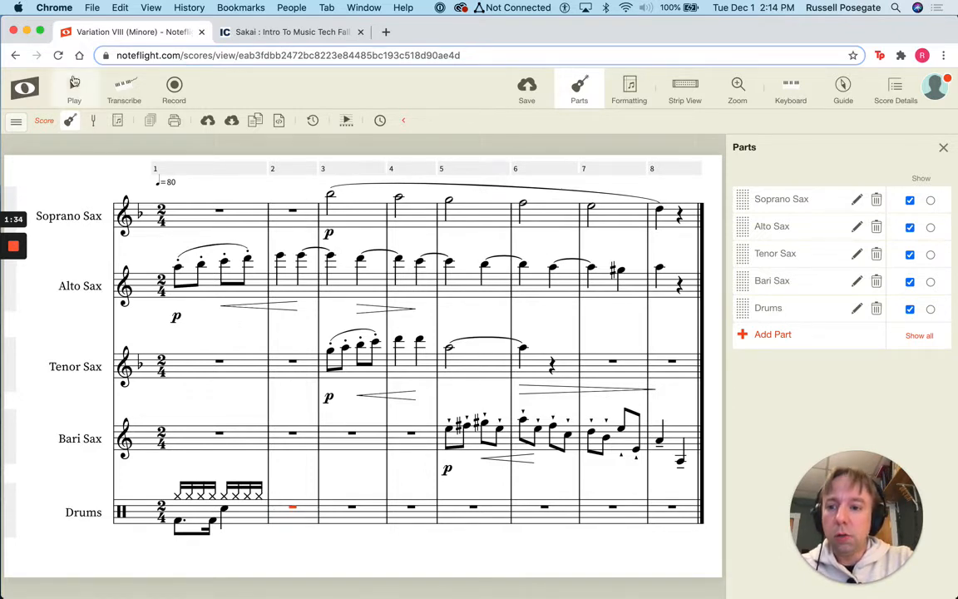
# Step: Insert a Measure Repeat sign in measure 2 of the Drums staff
pyautogui.click(16, 120)
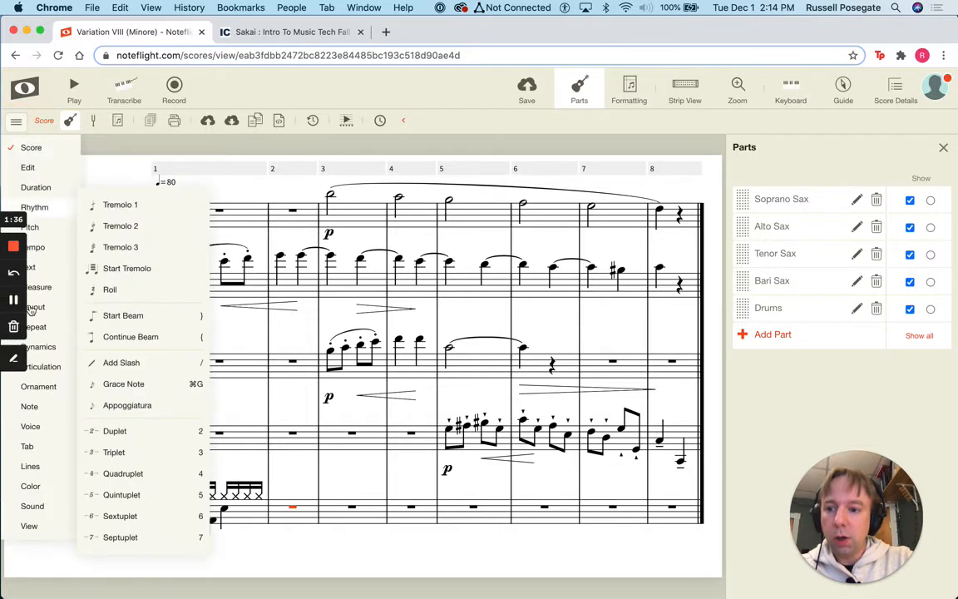
pyautogui.moveTo(43, 295)
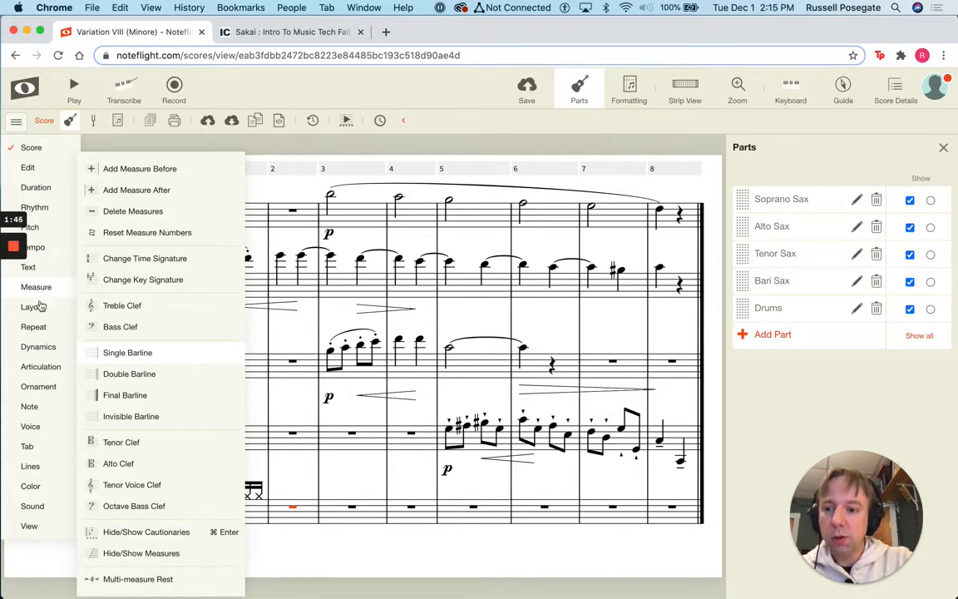
pyautogui.moveTo(38, 331)
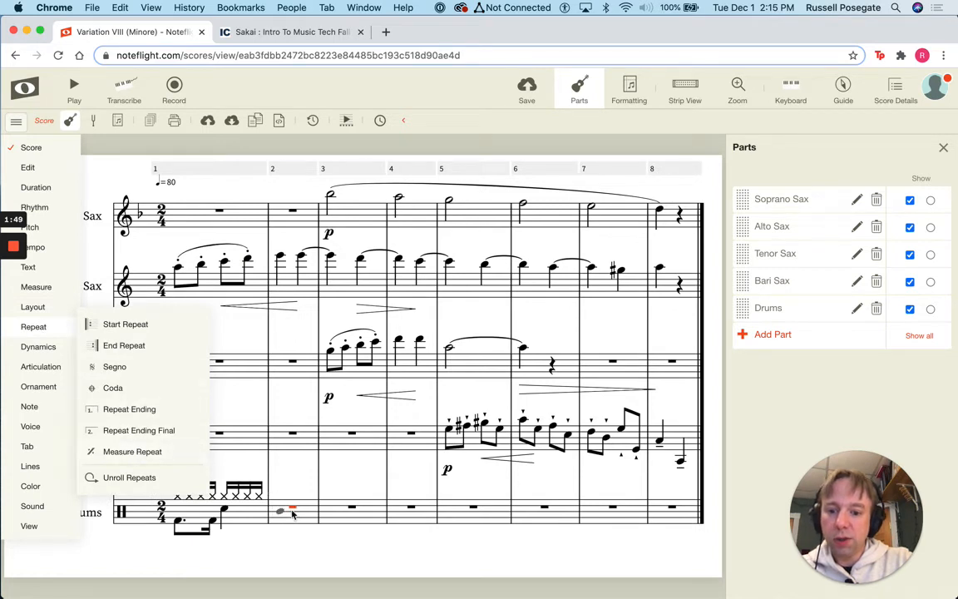
pyautogui.click(123, 456)
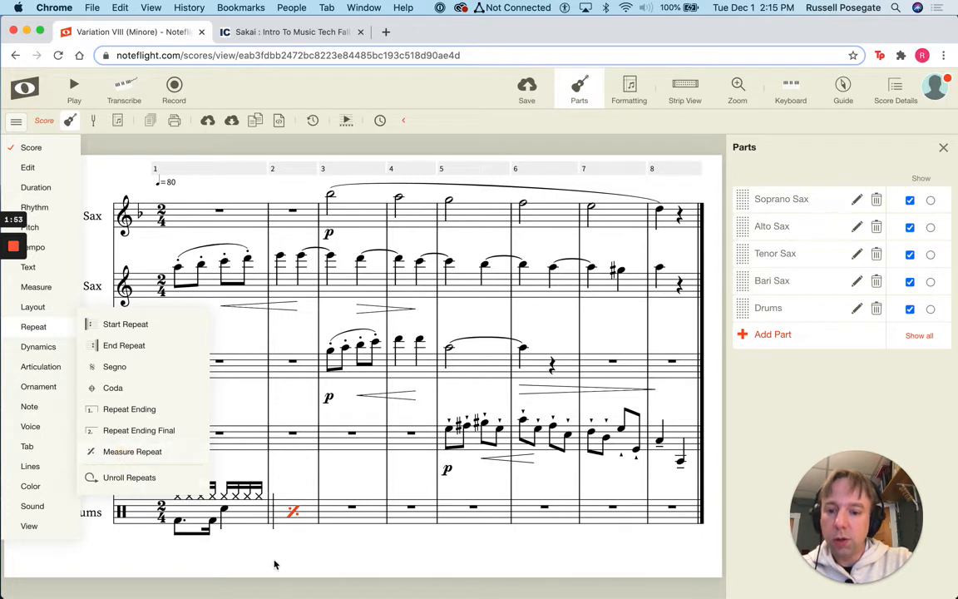
# Step: Clear the selection and play back the opening measures to check the repeated drum measure, and return to editing
pyautogui.click(273, 559)
pyautogui.click(74, 86)
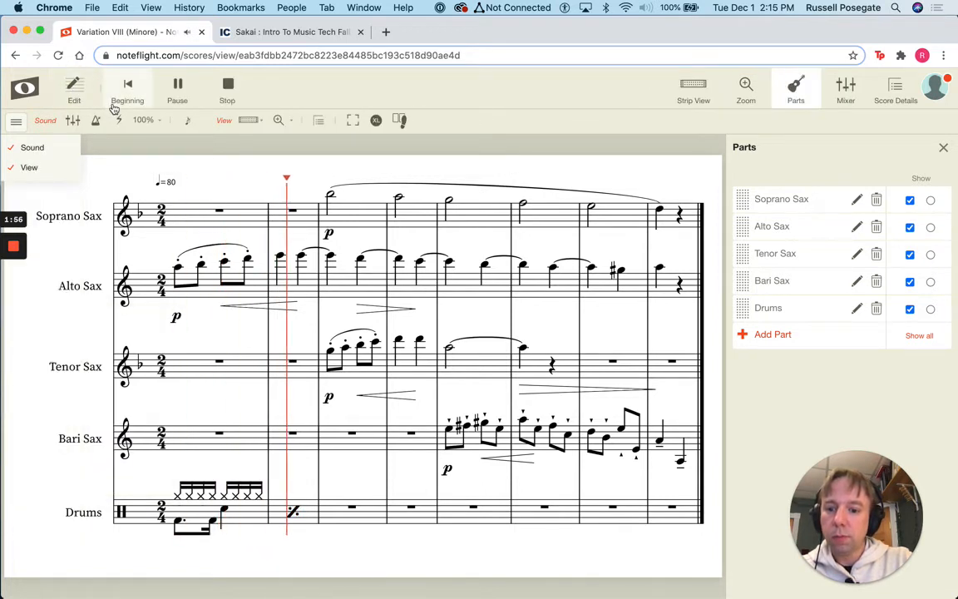
pyautogui.click(224, 87)
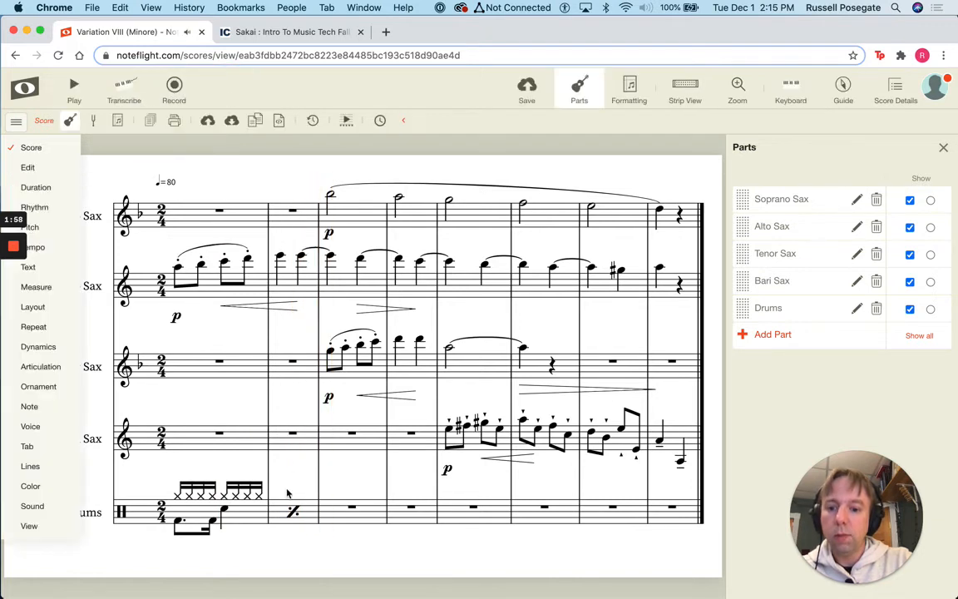
# Step: Fill measures 3 through 8 of the Drums staff with Measure Repeat signs and clear the selection
pyautogui.click(341, 508)
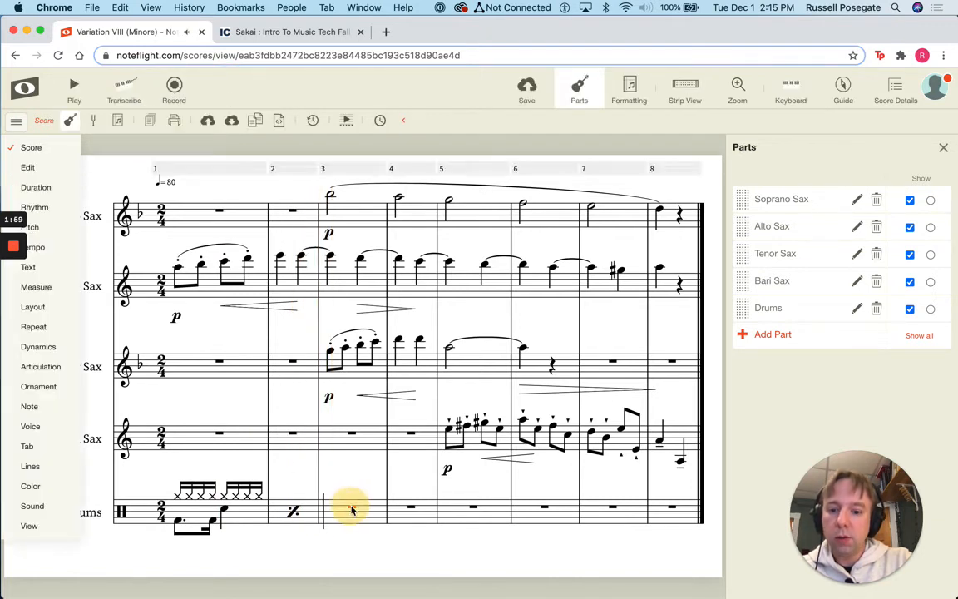
pyautogui.keyDown('shift'); pyautogui.click(674, 511); pyautogui.keyUp('shift')
pyautogui.click(35, 329)
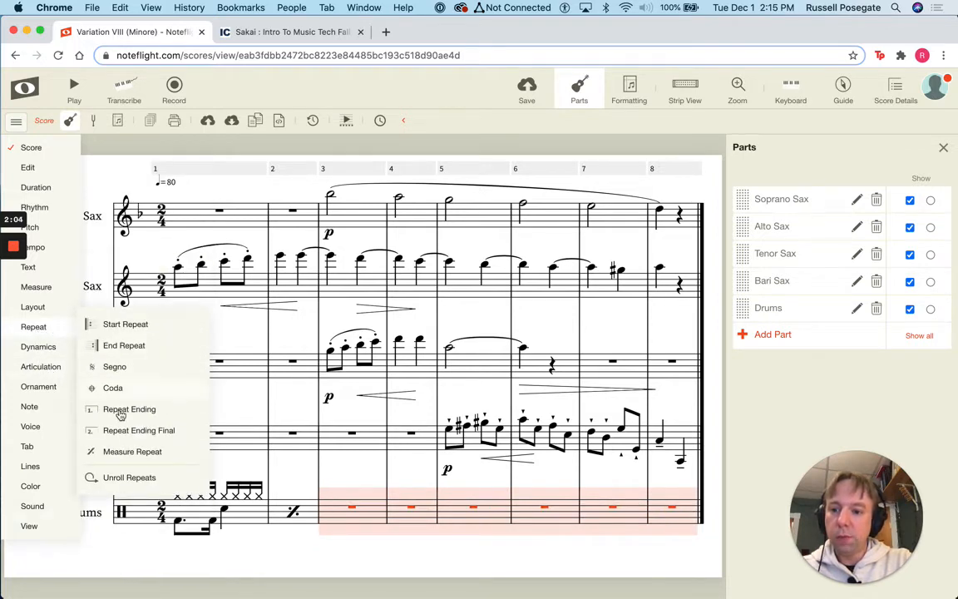
pyautogui.click(132, 452)
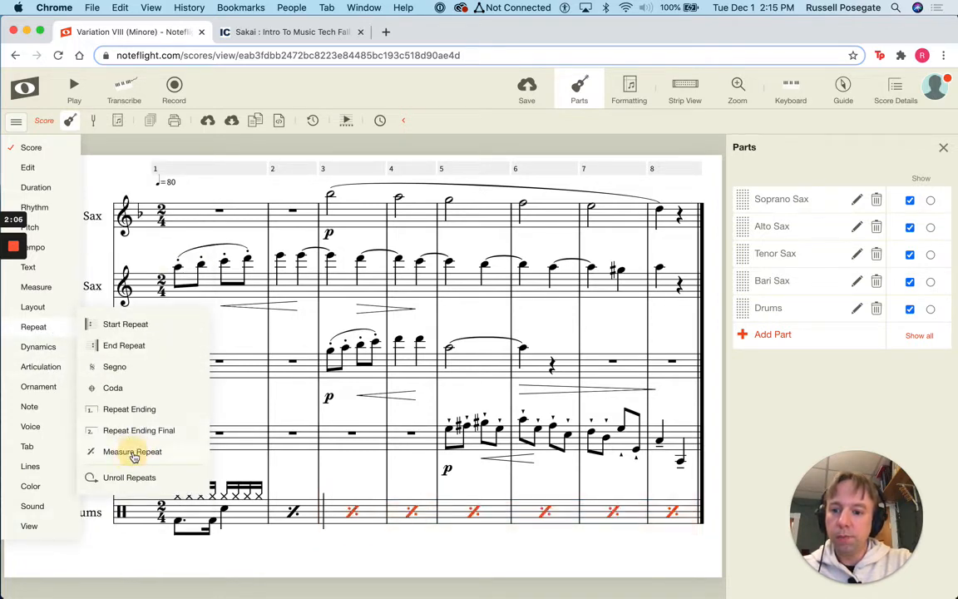
pyautogui.click(329, 530)
pyautogui.press('super+z')
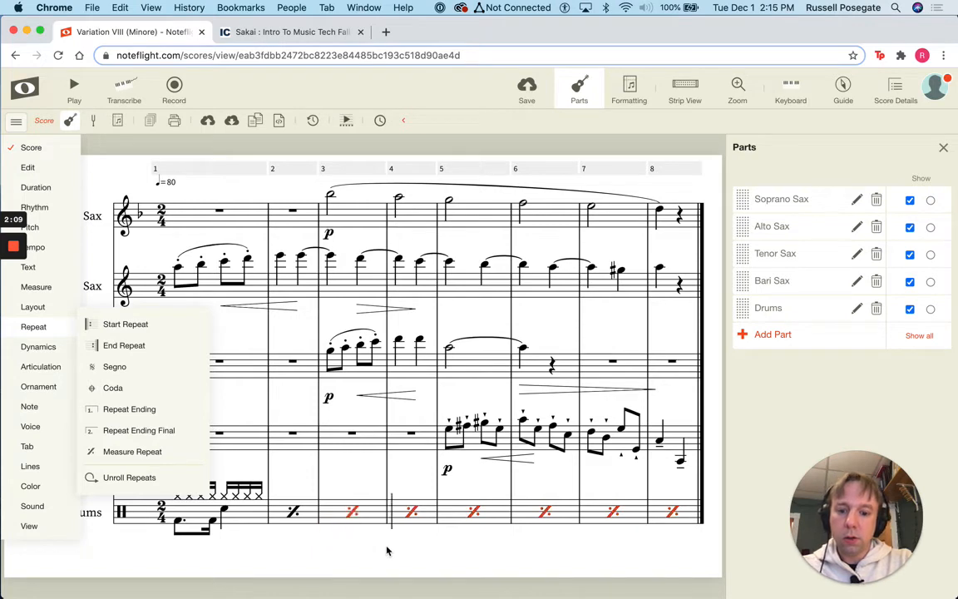
pyautogui.click(249, 565)
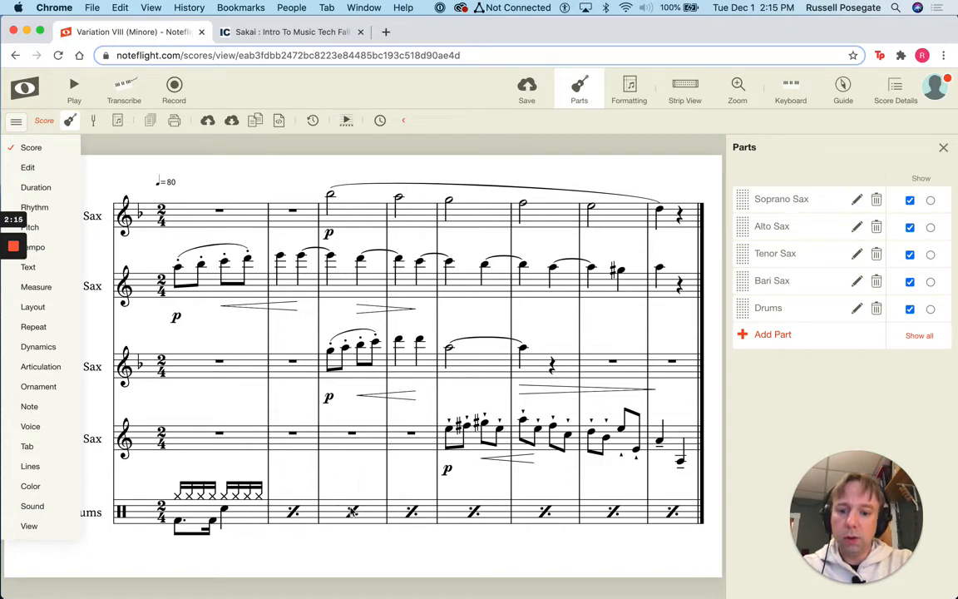
# Step: Add the text "4" to measure 5 of the Drums staff and centre it above the measure repeat sign
pyautogui.click(472, 513)
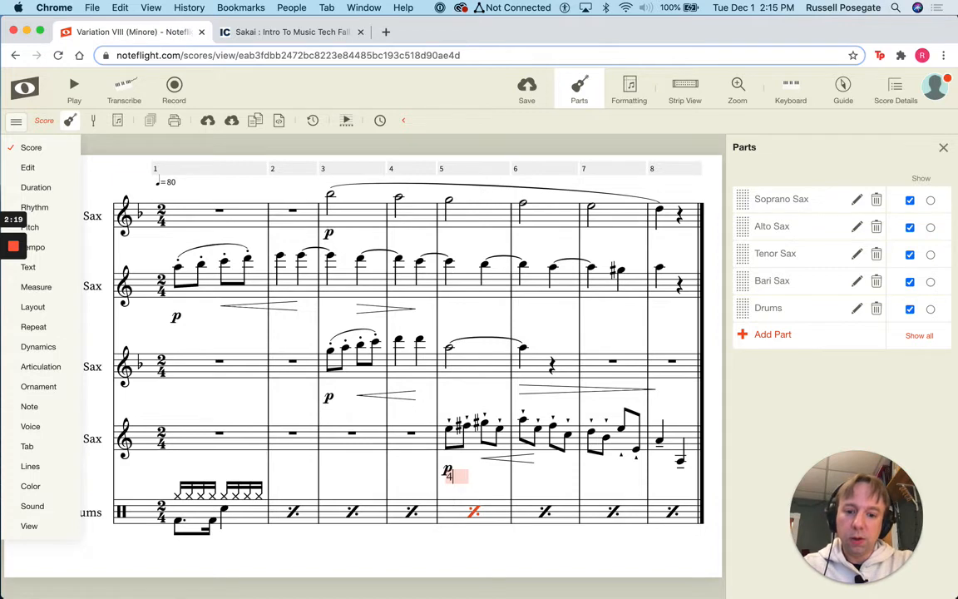
pyautogui.click(447, 491)
pyautogui.moveTo(447, 489); pyautogui.dragTo(447, 493)
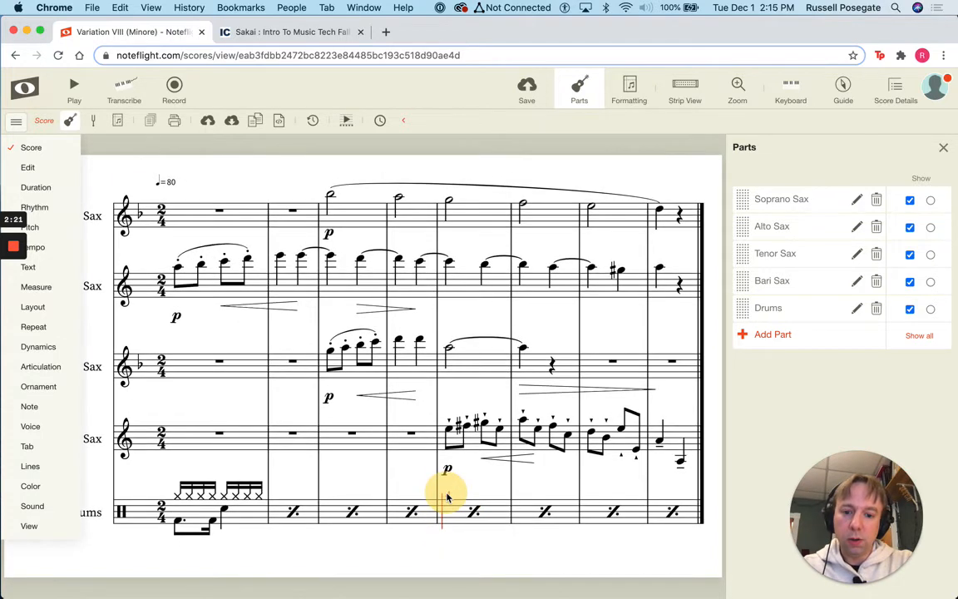
pyautogui.click(460, 494)
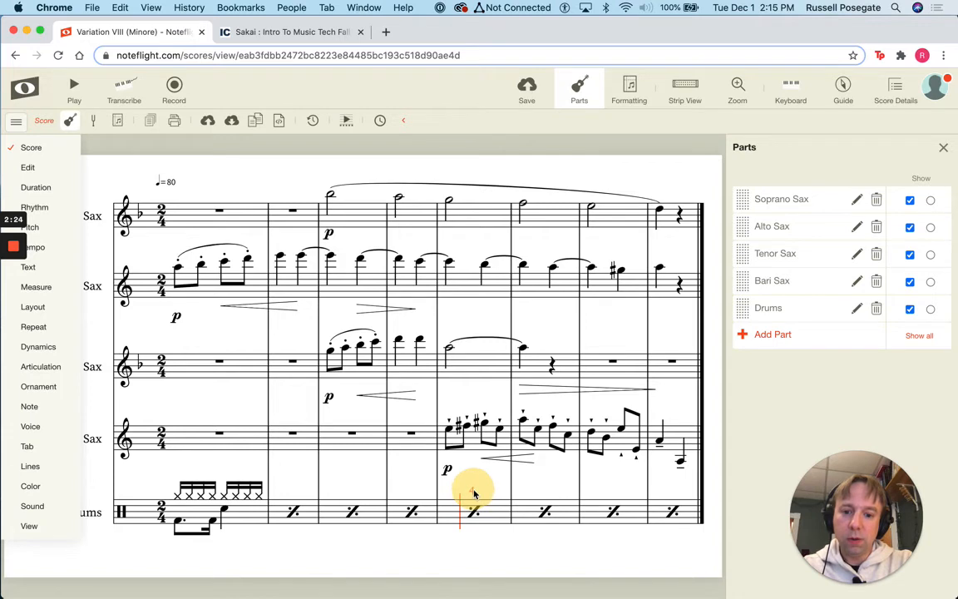
pyautogui.click(495, 547)
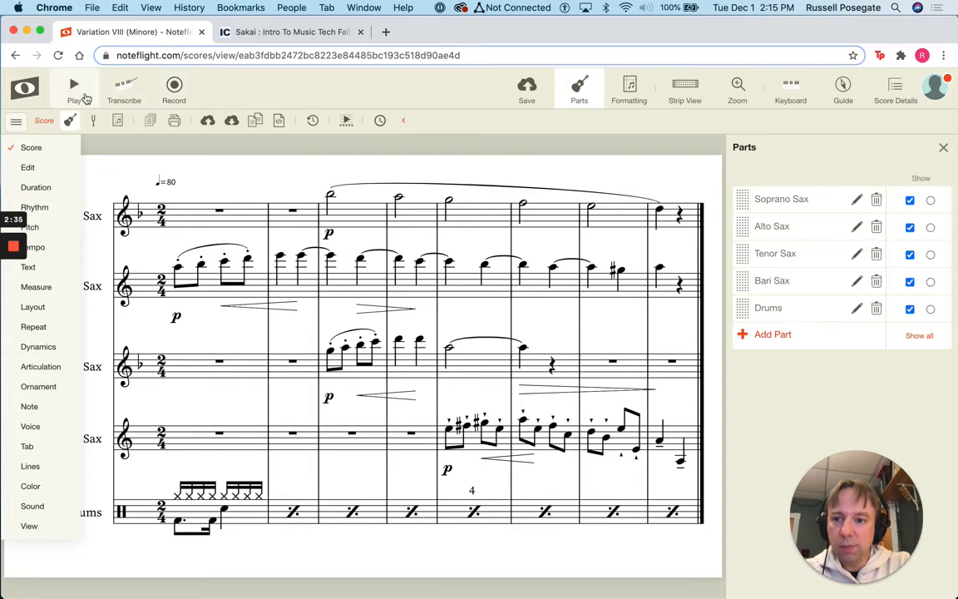
# Step: Collapse the notation palette list and play back the score through measure 8 to check the drum part, then stop playback
pyautogui.click(16, 121)
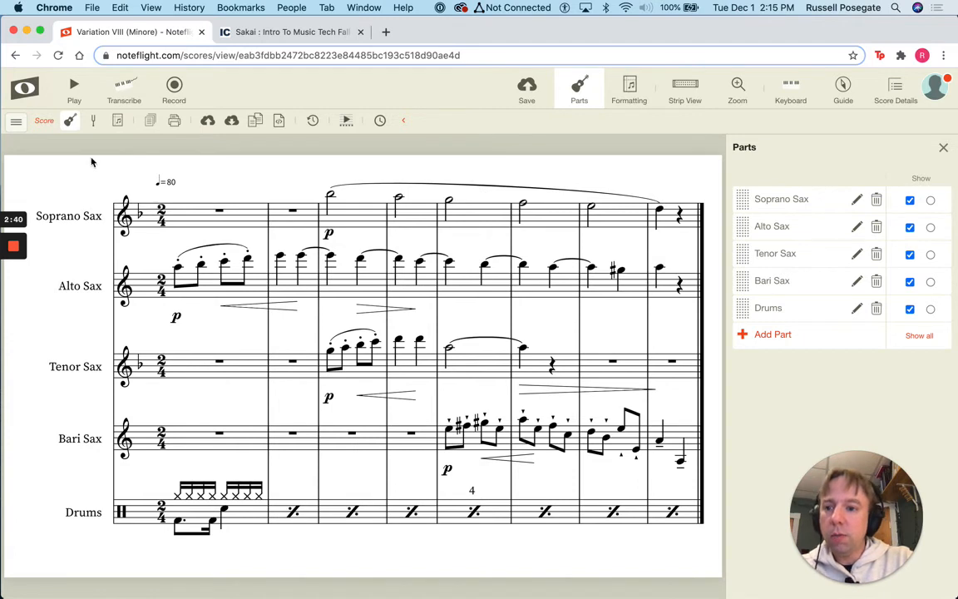
pyautogui.click(74, 87)
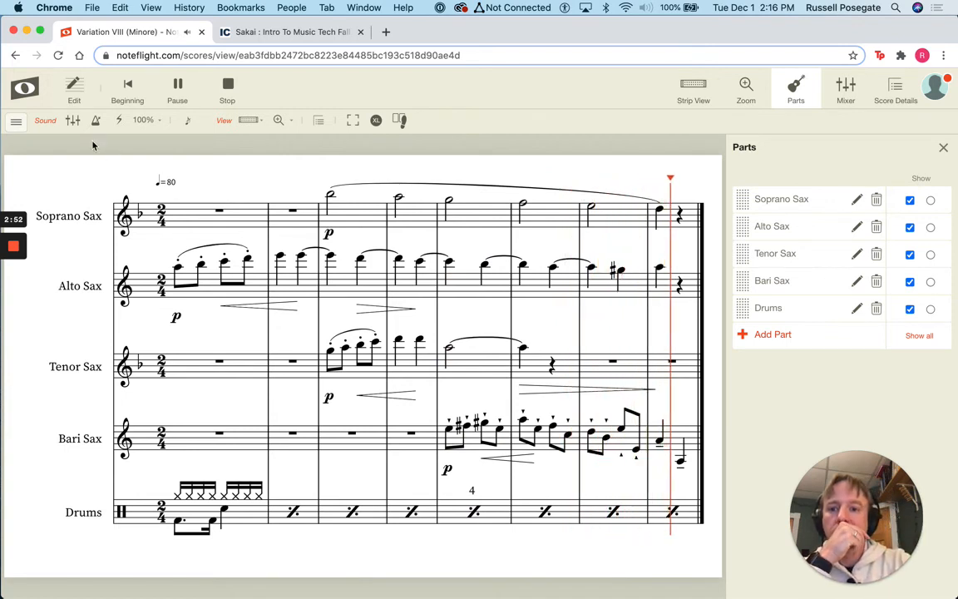
pyautogui.click(688, 516)
pyautogui.click(228, 86)
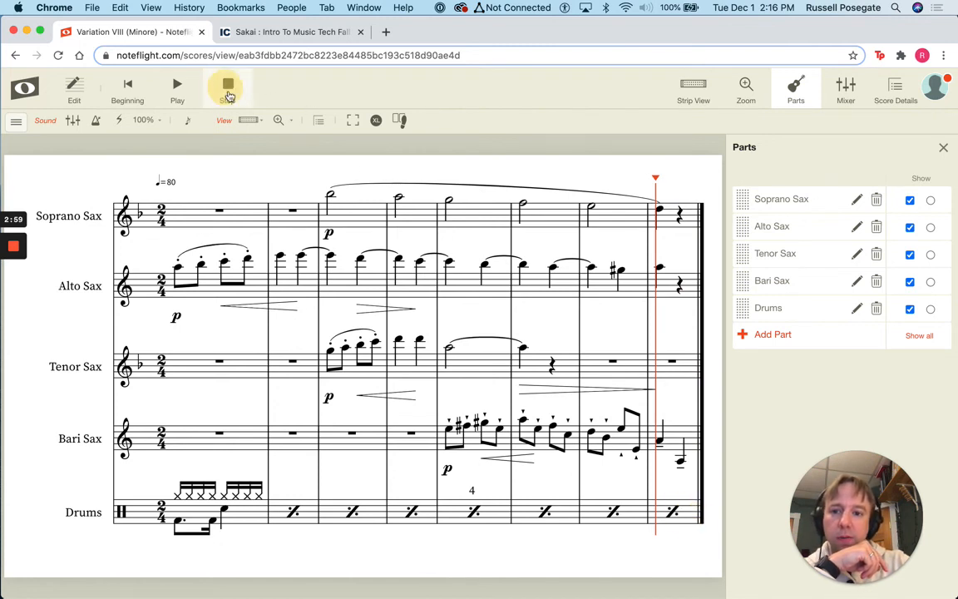
# Step: Replace the repeat sign in Drums measure 8 with an x-head quarter note on beat 1, and play back measures 7–8
pyautogui.click(657, 497)
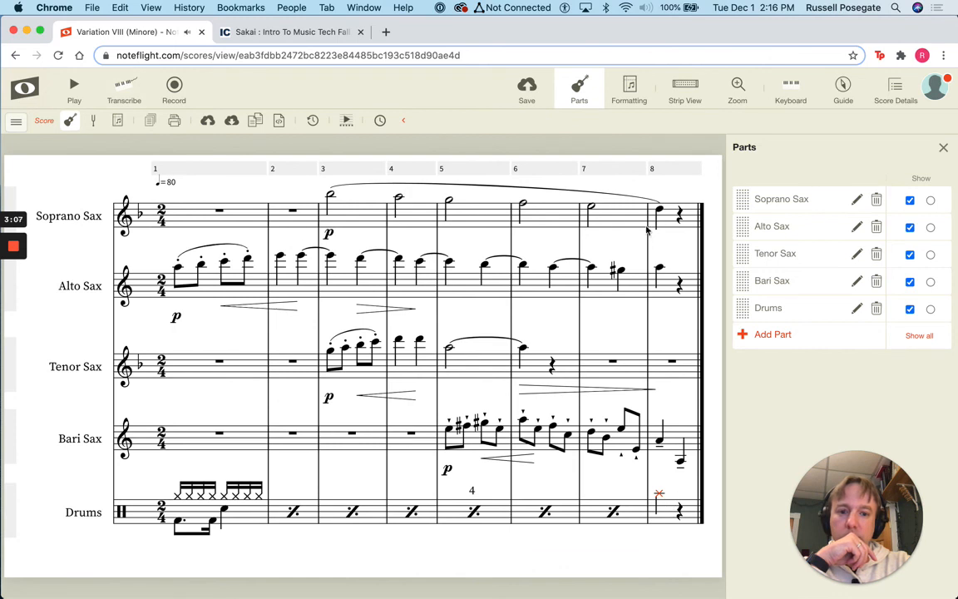
pyautogui.click(602, 168)
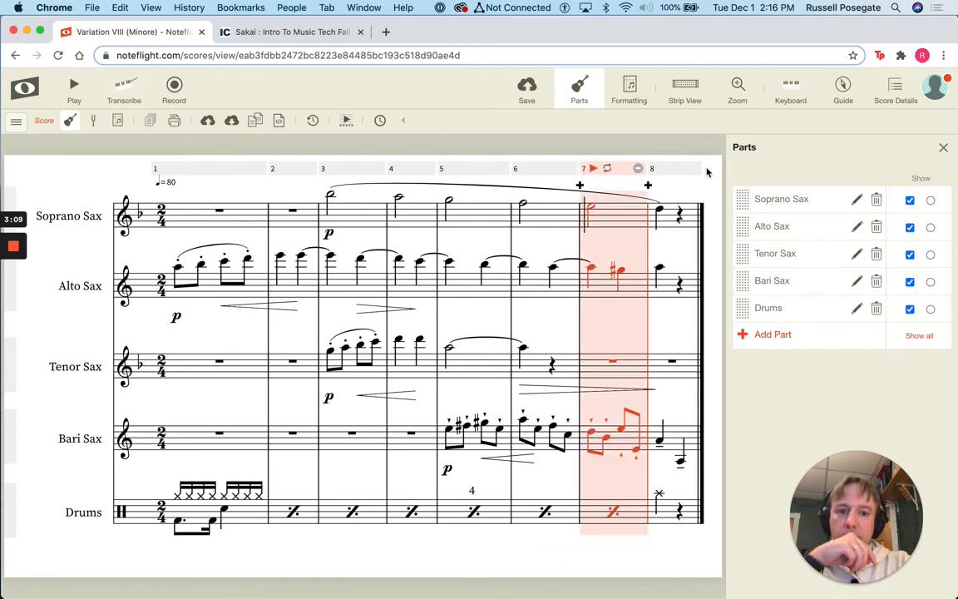
pyautogui.keyDown('shift'); pyautogui.click(674, 168); pyautogui.keyUp('shift')
pyautogui.click(592, 169)
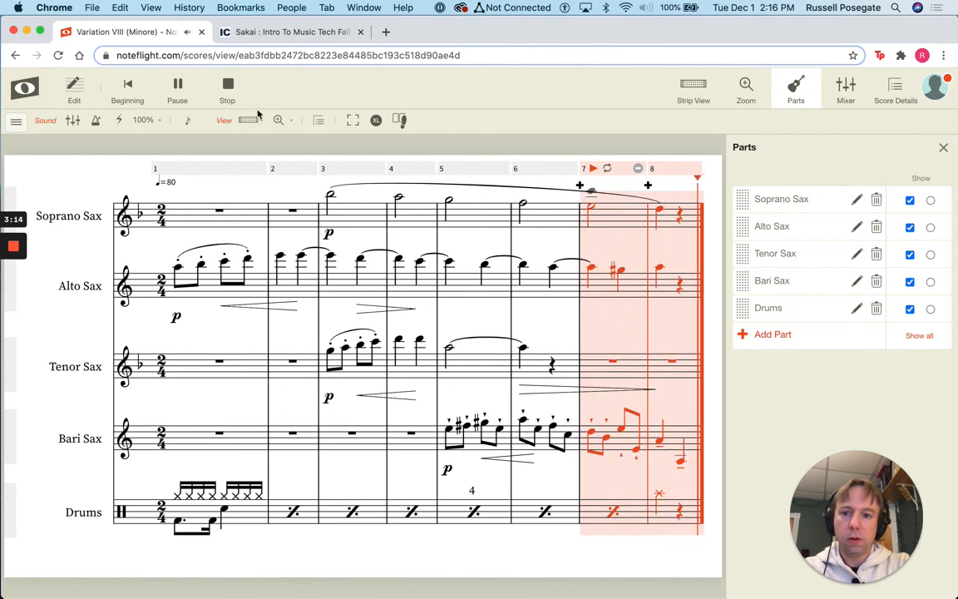
pyautogui.click(226, 94)
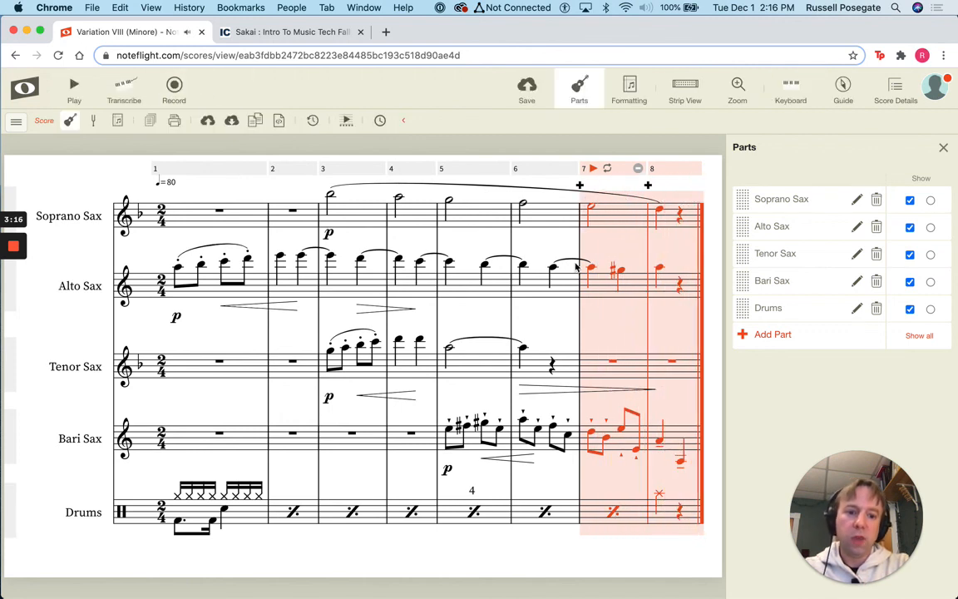
pyautogui.click(547, 227)
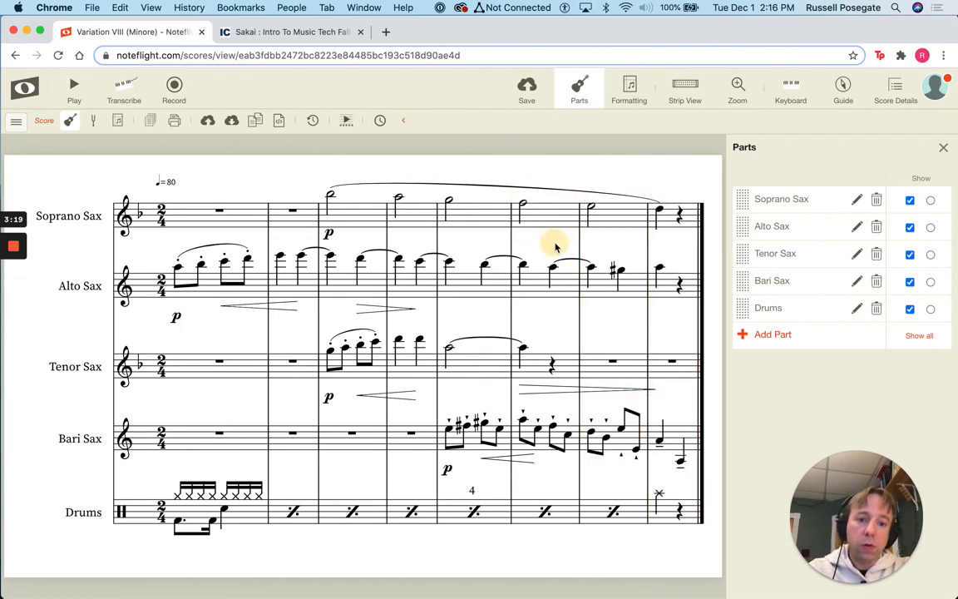
pyautogui.moveTo(16, 248)
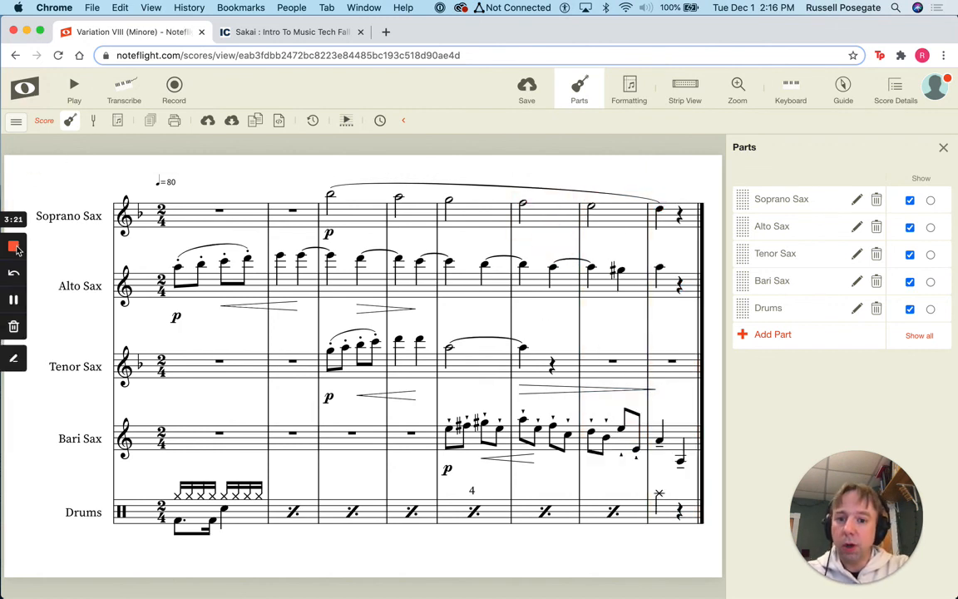